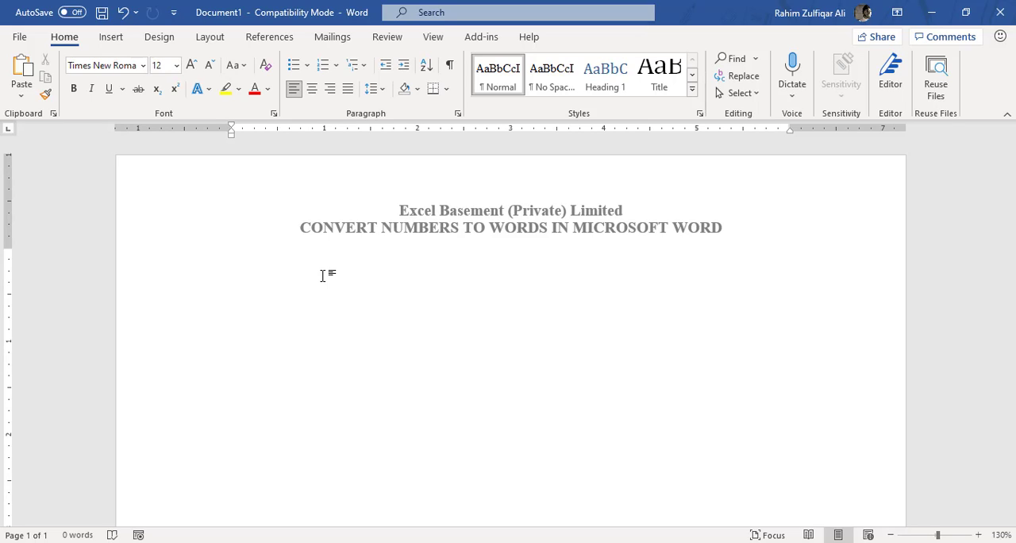
- Enter the number 1000 below the heading and leave a blank line after it
{"action": "type", "text": "1000"}
{"action": "key", "text": "Return"}
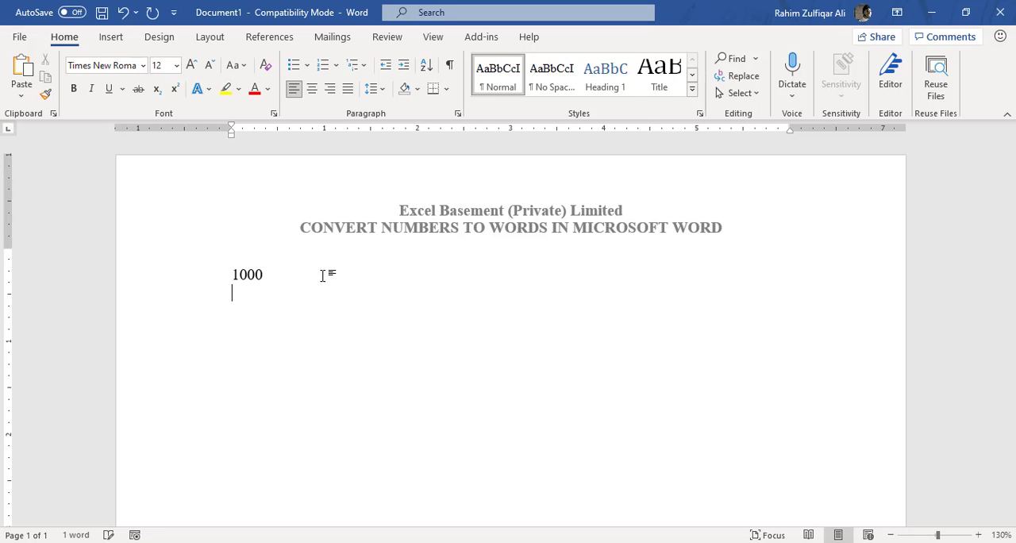
{"action": "key", "text": "Return"}
{"action": "type", "text": "One tho"}
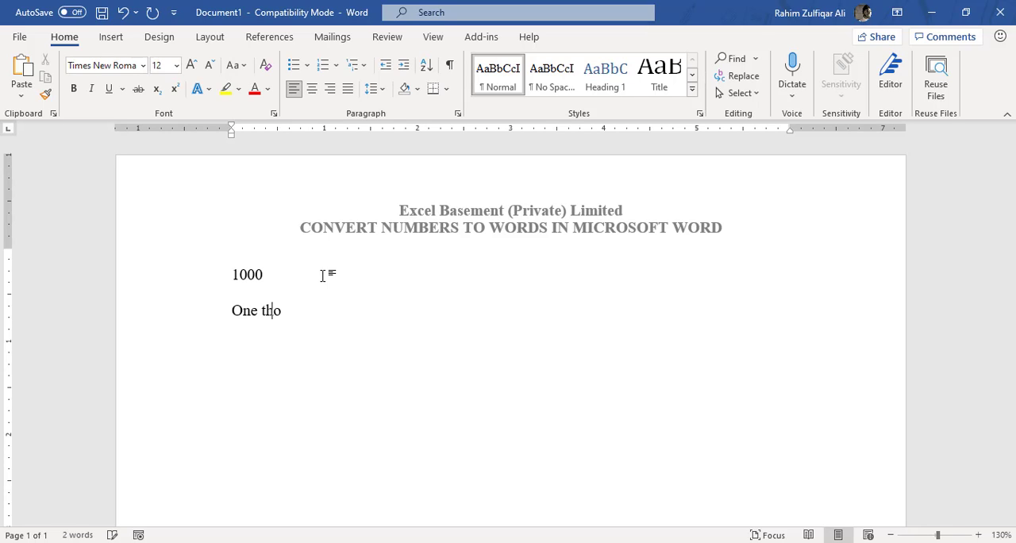
{"action": "type", "text": "usand"}
{"action": "key", "text": "ctrl+shift+Left"}
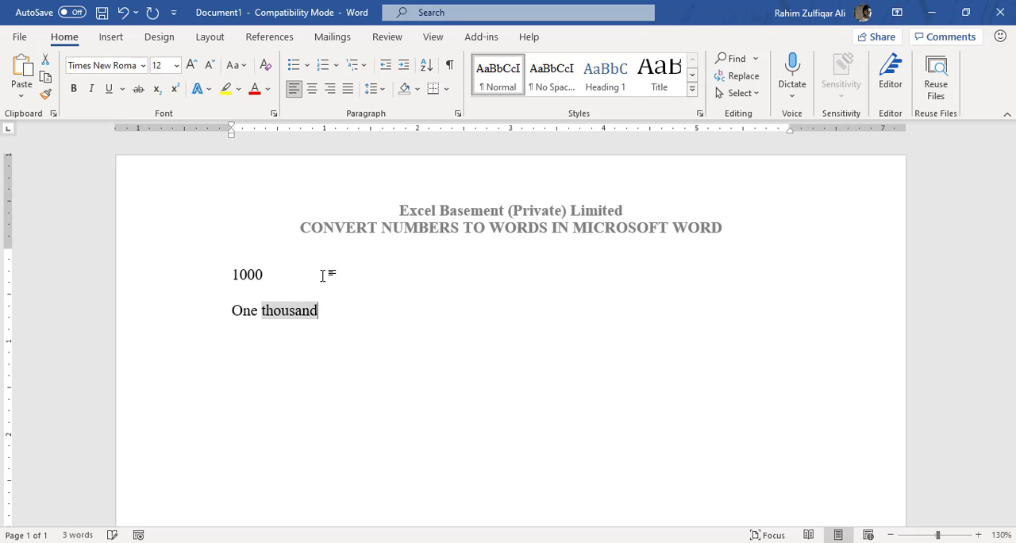
{"action": "key", "text": "ctrl+shift+Left"}
{"action": "key", "text": "BackSpace"}
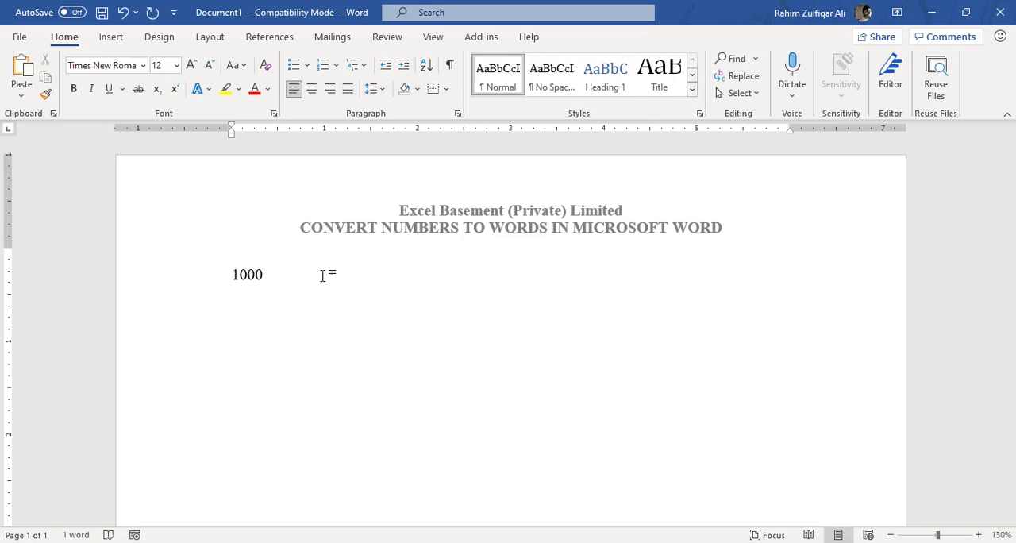
- Insert an empty field below 1000 and fill in the code =1000\*cardtext, without a trailing space
{"action": "key", "text": "ctrl+F9"}
{"action": "type", "text": "=10"}
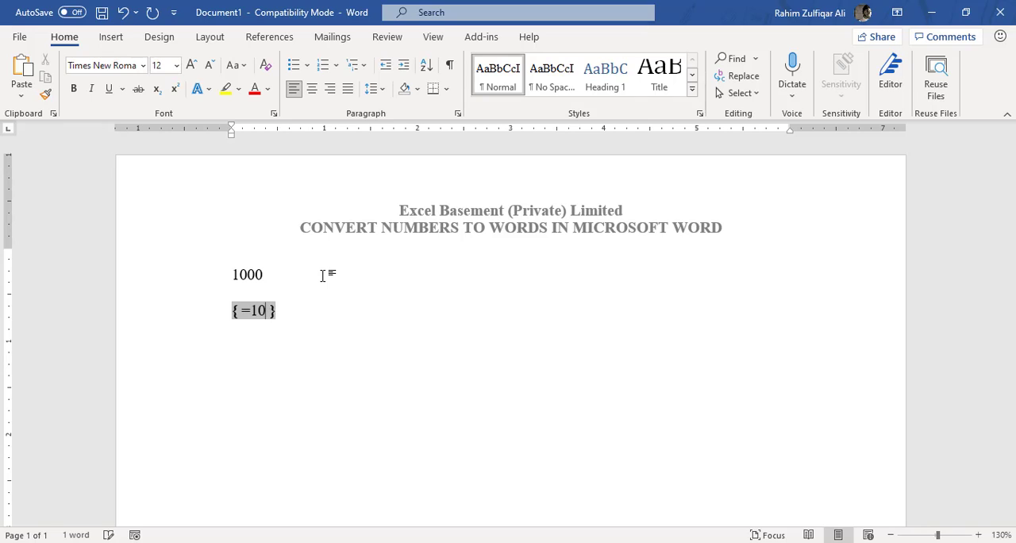
{"action": "type", "text": "00\\*"}
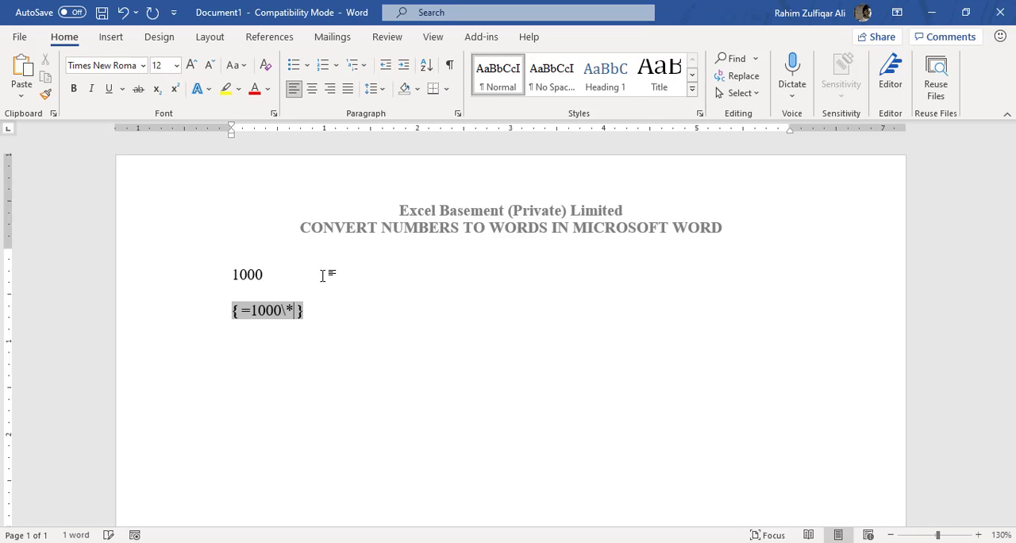
{"action": "type", "text": "cardtext"}
{"action": "key", "text": "Delete"}
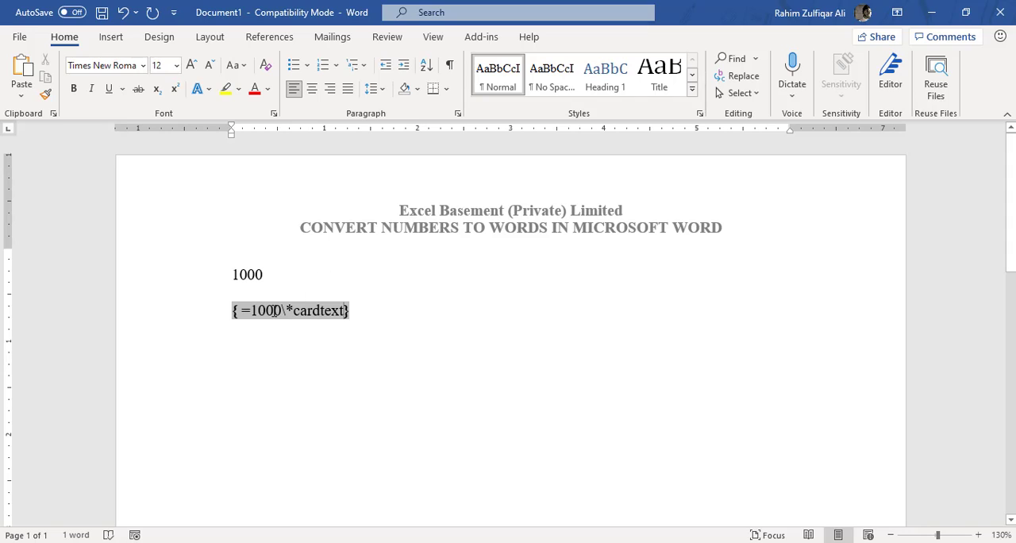
- Update the =1000\*cardtext field to convert the number to words
{"action": "left_click_drag", "start_coordinate": [233, 310], "coordinate": [374, 310]}
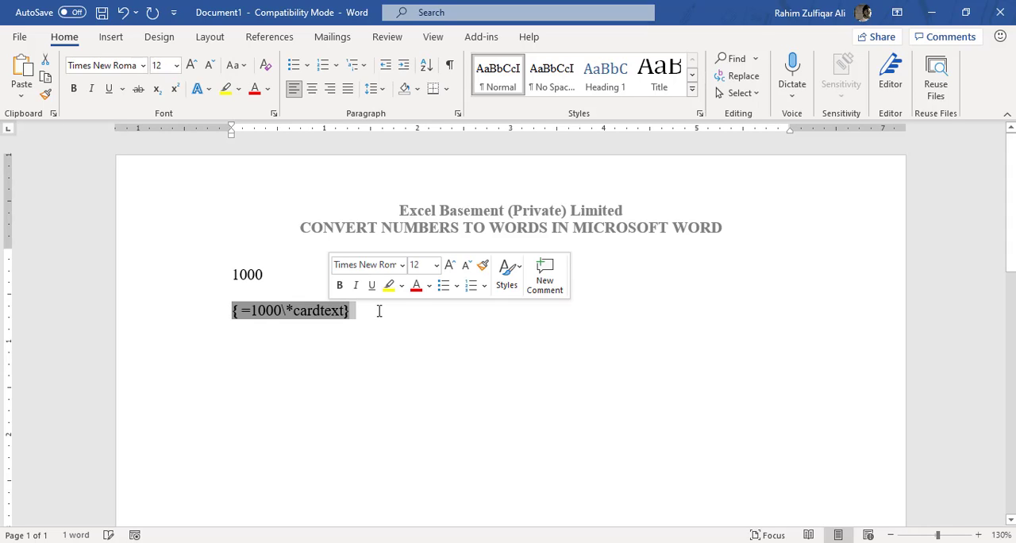
{"action": "right_click", "coordinate": [333, 317]}
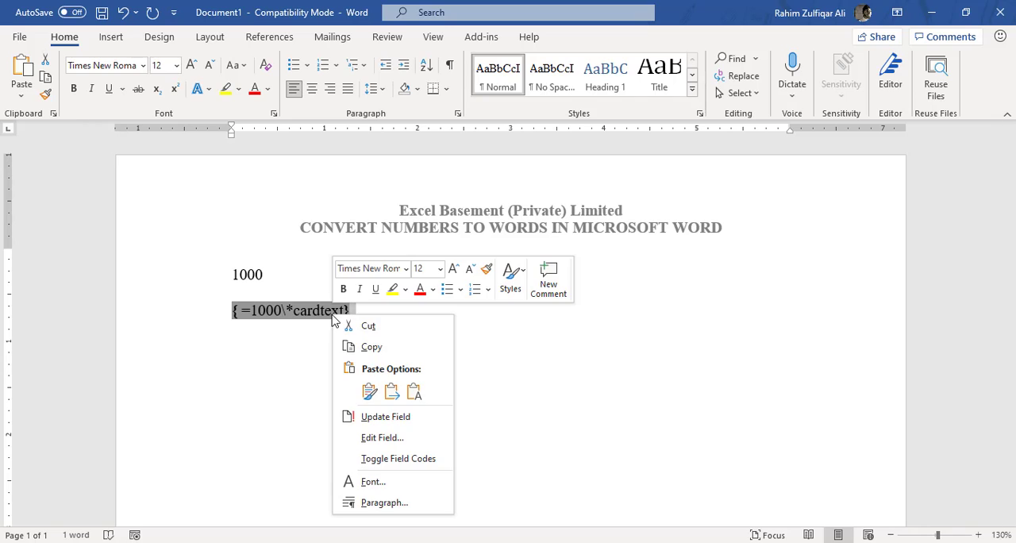
{"action": "left_click", "coordinate": [386, 418]}
{"action": "left_click", "coordinate": [351, 309]}
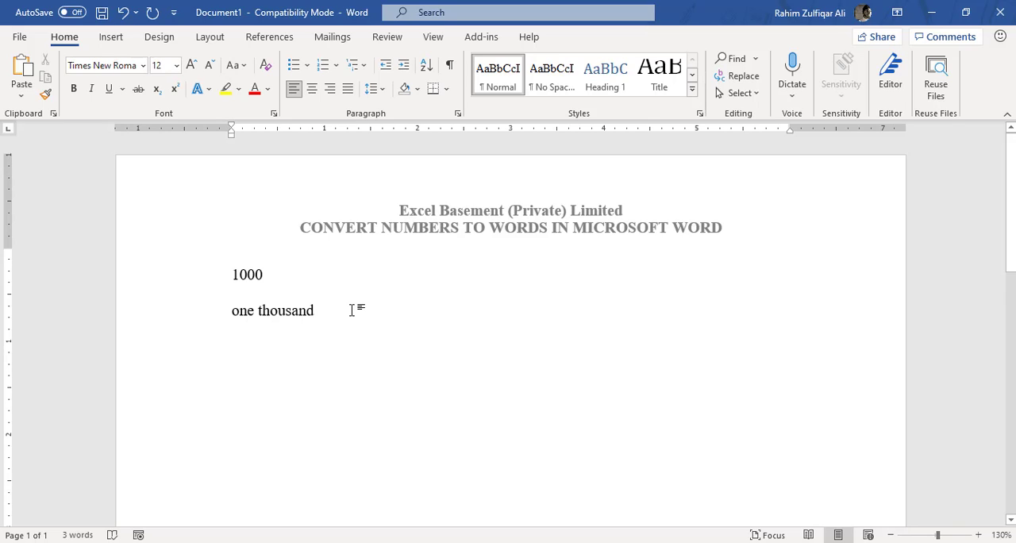
- Add the number 560000 in a new paragraph below the first result and start another line under it
{"action": "key", "text": "Return"}
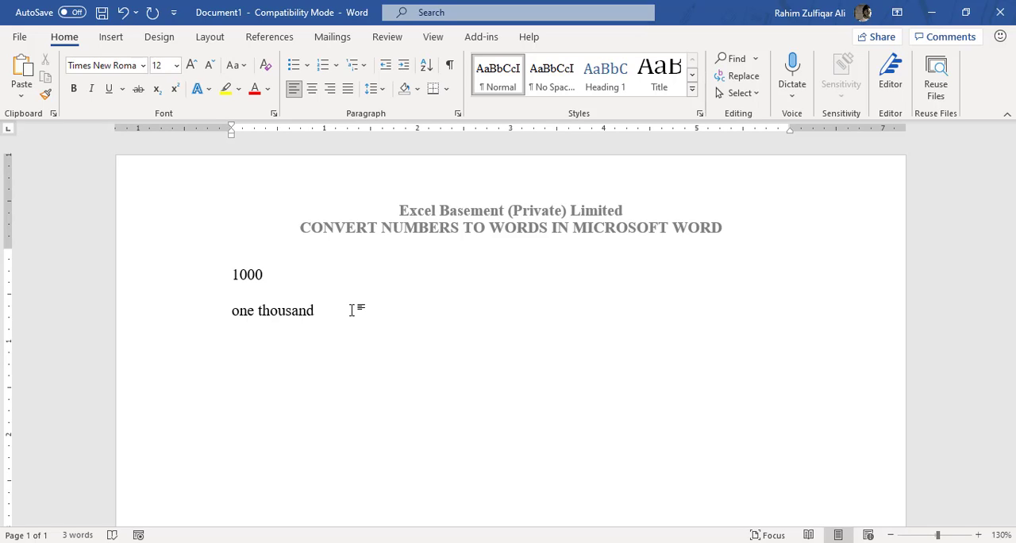
{"action": "type", "text": "560000"}
{"action": "key", "text": "Return"}
{"action": "key", "text": "Up"}
{"action": "key", "text": "Down"}
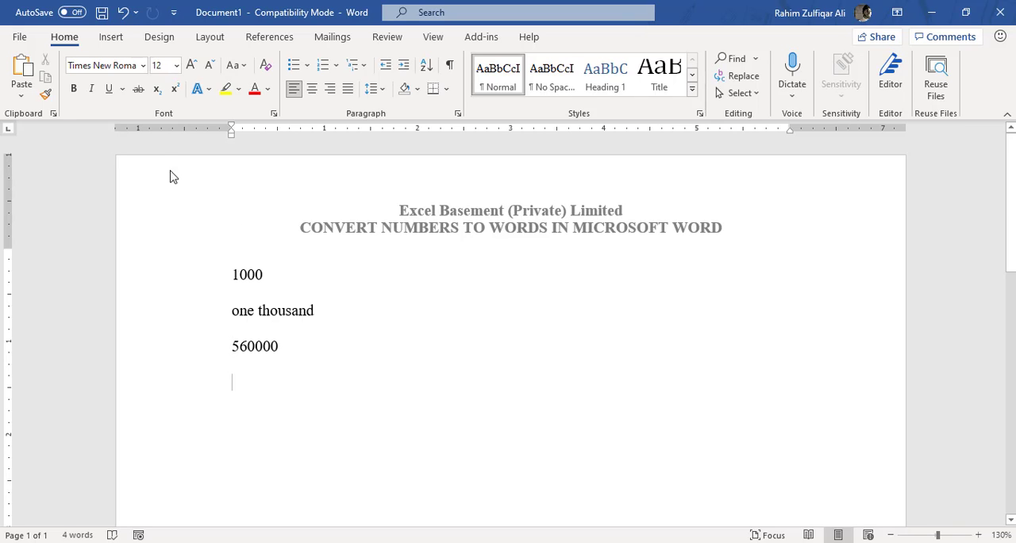
- Insert a Formula field below 560000 using the formula =560000\*cardtext
{"action": "left_click", "coordinate": [112, 41]}
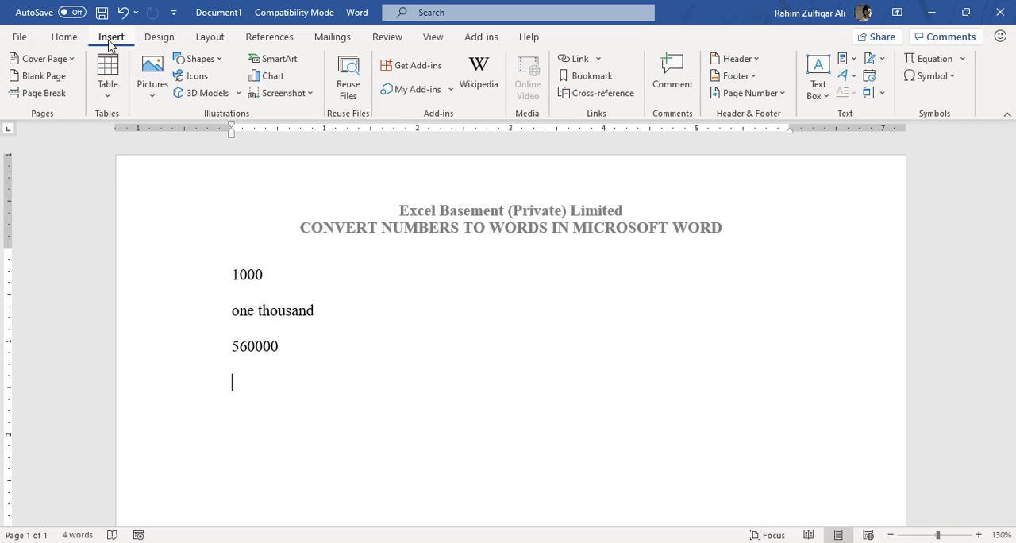
{"action": "left_click", "coordinate": [846, 62]}
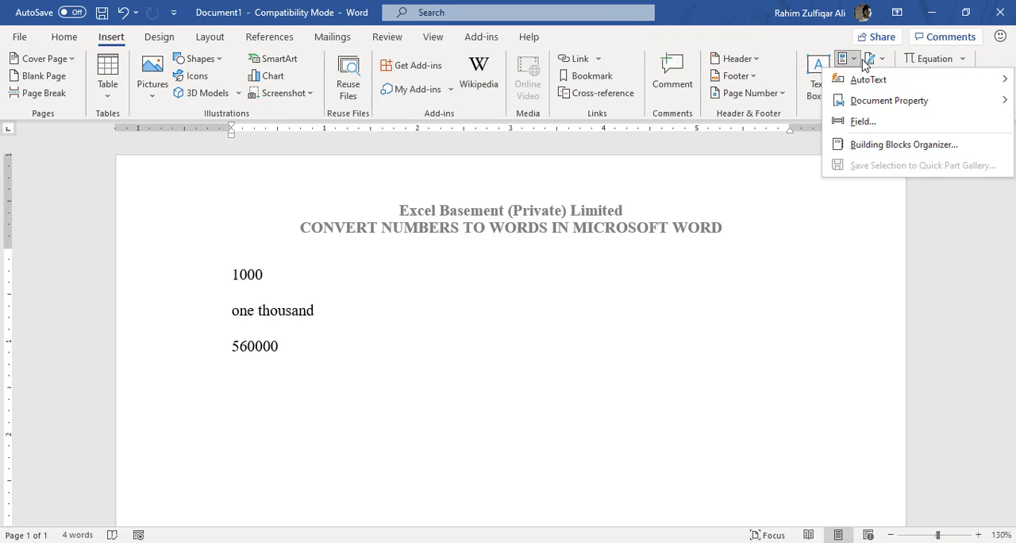
{"action": "left_click", "coordinate": [859, 124]}
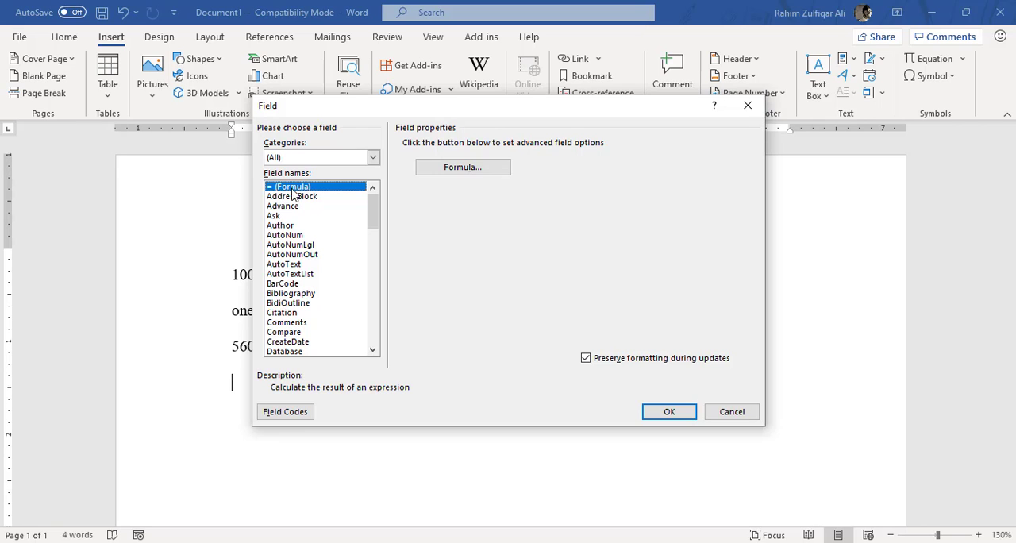
{"action": "left_click", "coordinate": [451, 168]}
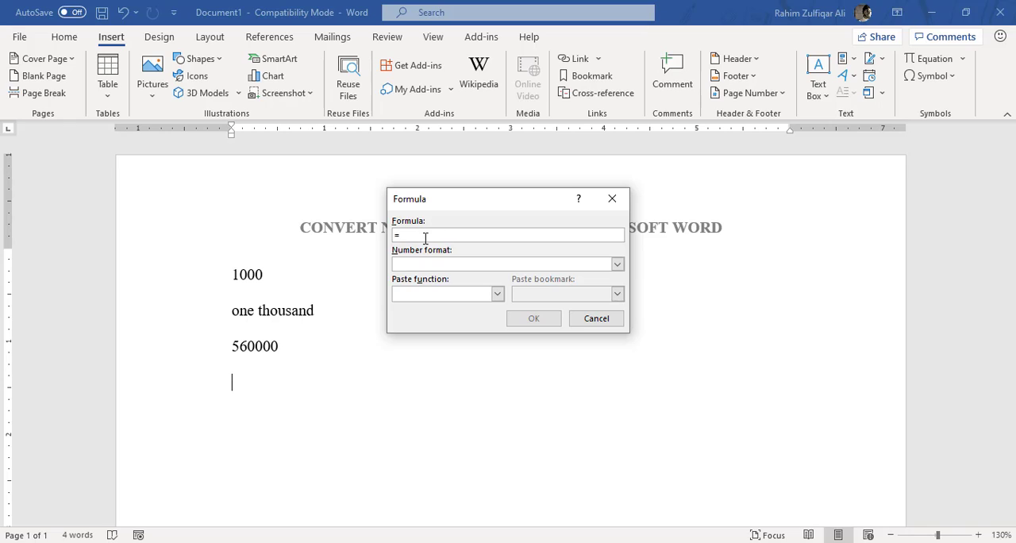
{"action": "type", "text": "56000"}
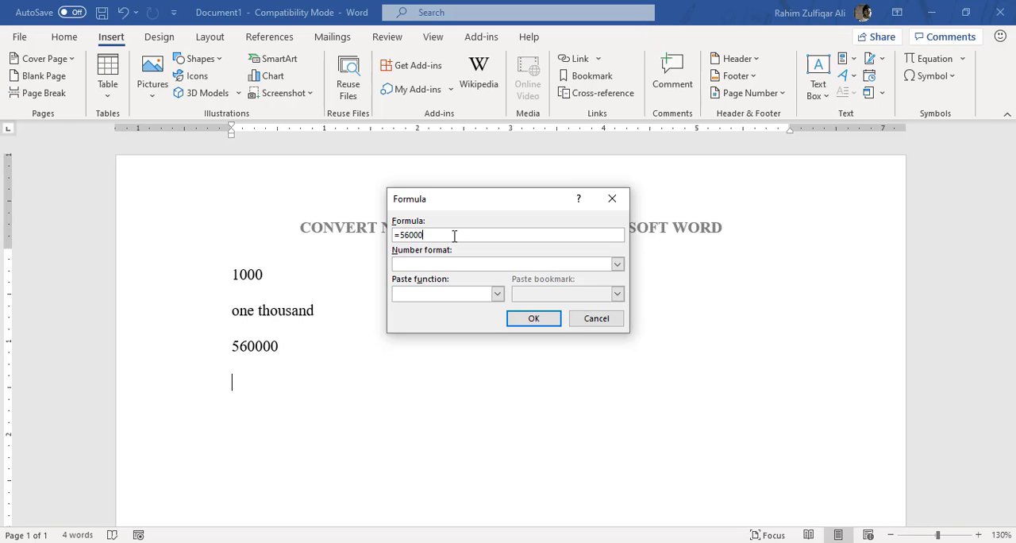
{"action": "type", "text": "0\\*cardtext"}
{"action": "left_click", "coordinate": [547, 322]}
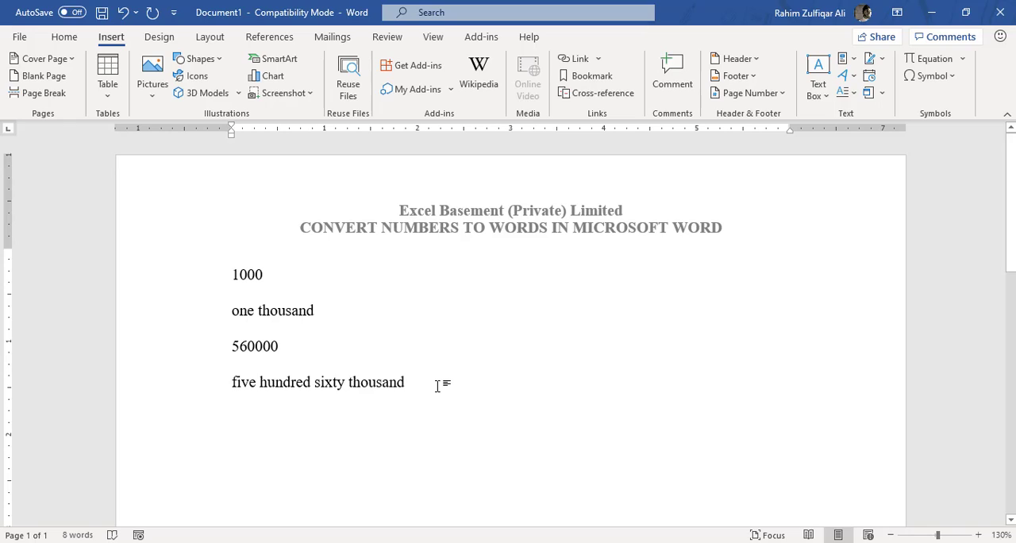
- Enter the number 657876 in a new paragraph below the second result and copy it
{"action": "key", "text": "Return"}
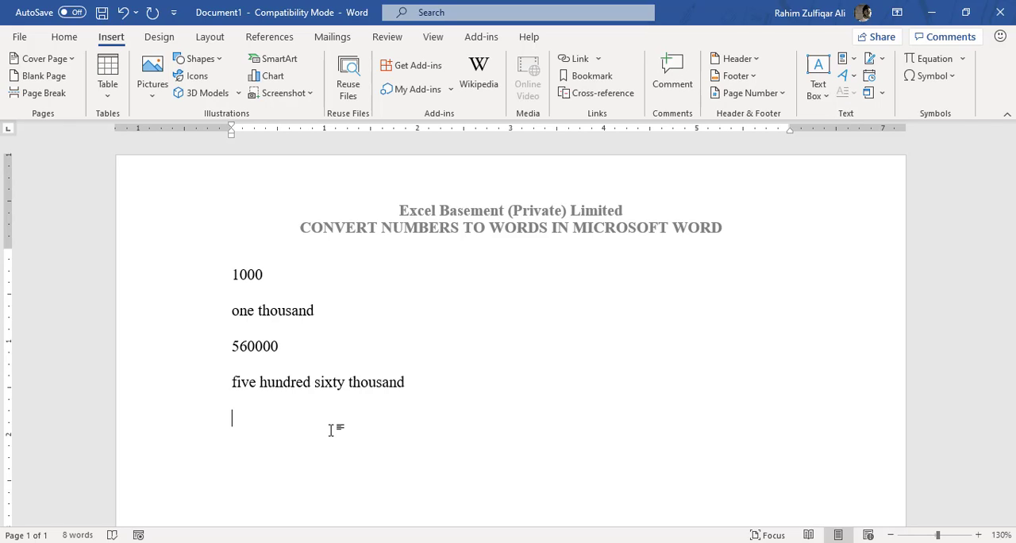
{"action": "type", "text": "657876"}
{"action": "triple_click", "coordinate": [331, 430]}
{"action": "left_click", "coordinate": [330, 430]}
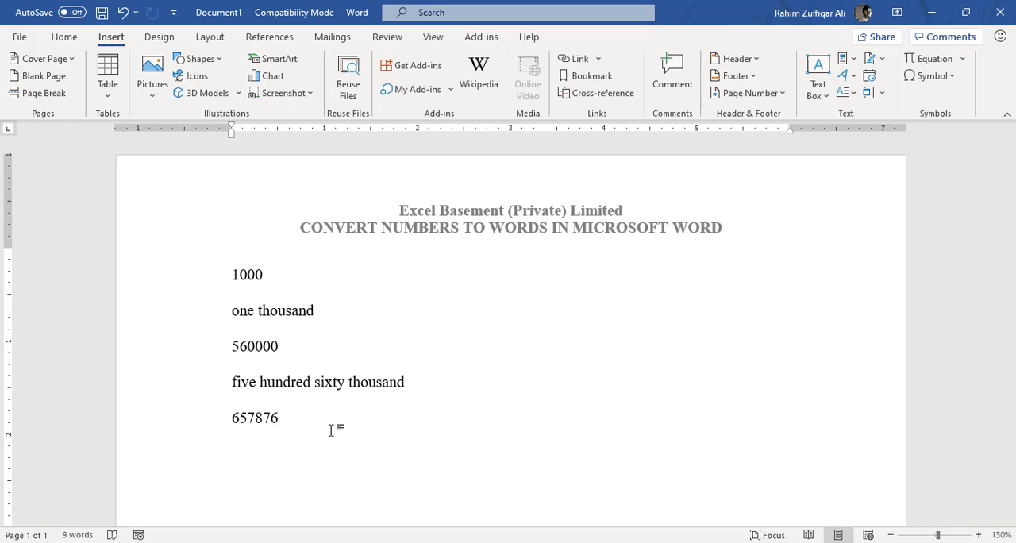
- Insert an empty field below 657876, paste the copied number into it and complete the code as =657876\*cardtext
{"action": "key", "text": "Return"}
{"action": "key", "text": "ctrl+F9"}
{"action": "type", "text": "="}
{"action": "key", "text": "ctrl+v"}
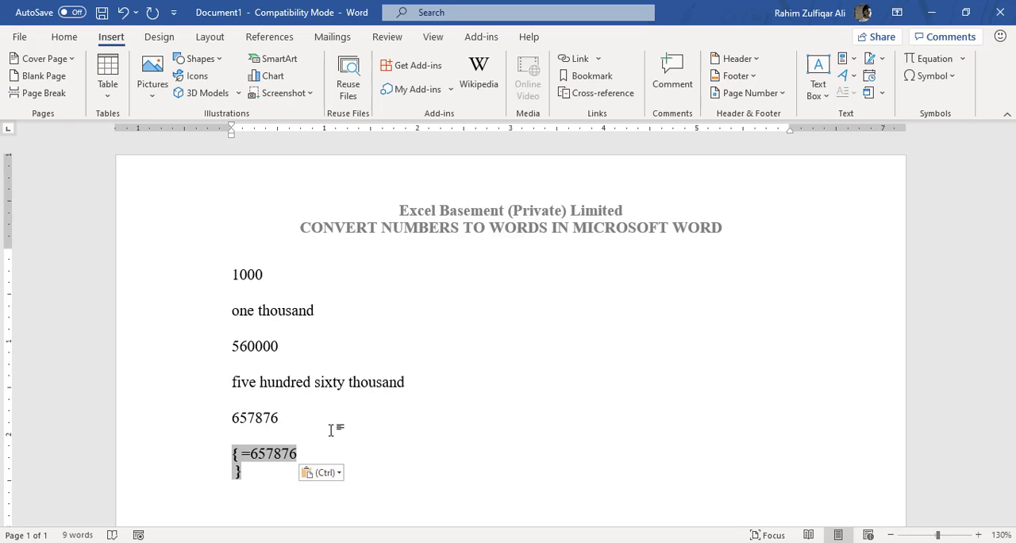
{"action": "key", "text": "BackSpace"}
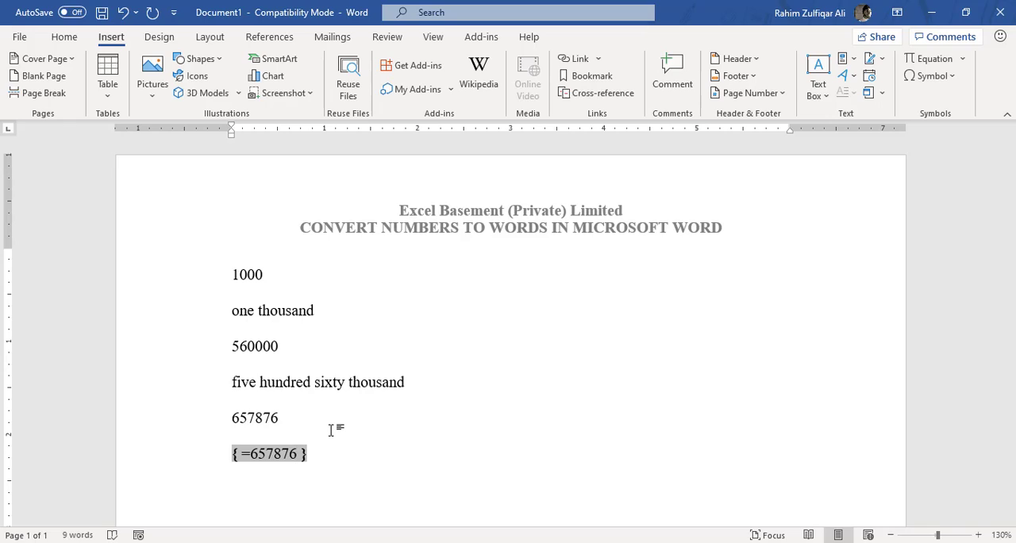
{"action": "type", "text": "\\*cr"}
{"action": "key", "text": "BackSpace"}
{"action": "type", "text": "ardtext"}
{"action": "key", "text": "Delete"}
- Update the =657876\*cardtext field to convert the number to words
{"action": "key", "text": "End"}
{"action": "key", "text": "shift+Home"}
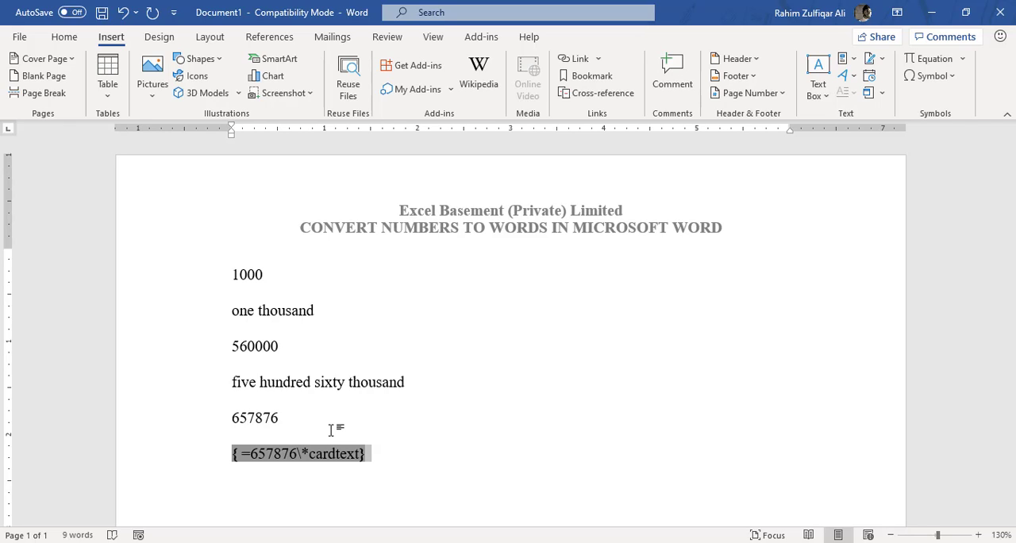
{"action": "right_click", "coordinate": [335, 455]}
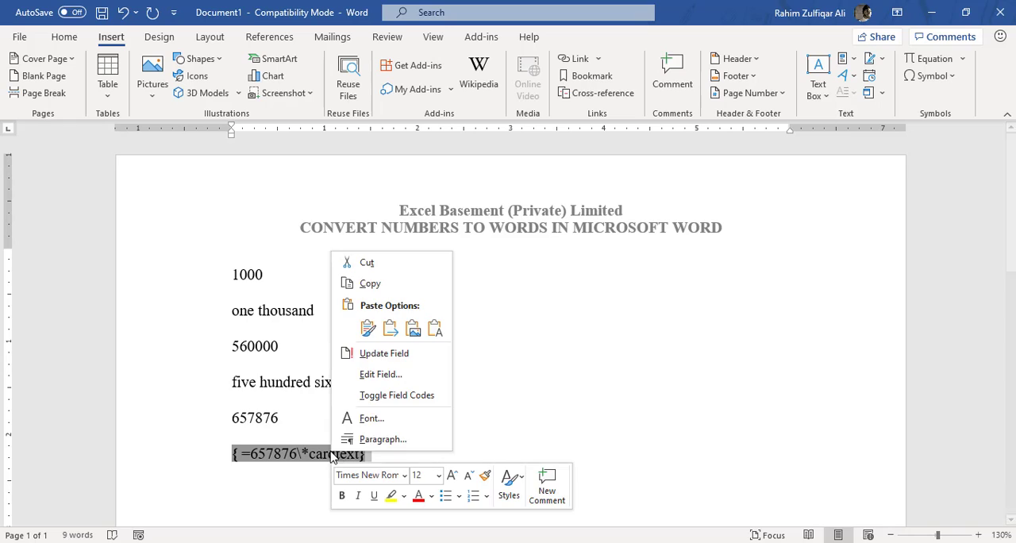
{"action": "left_click", "coordinate": [385, 353]}
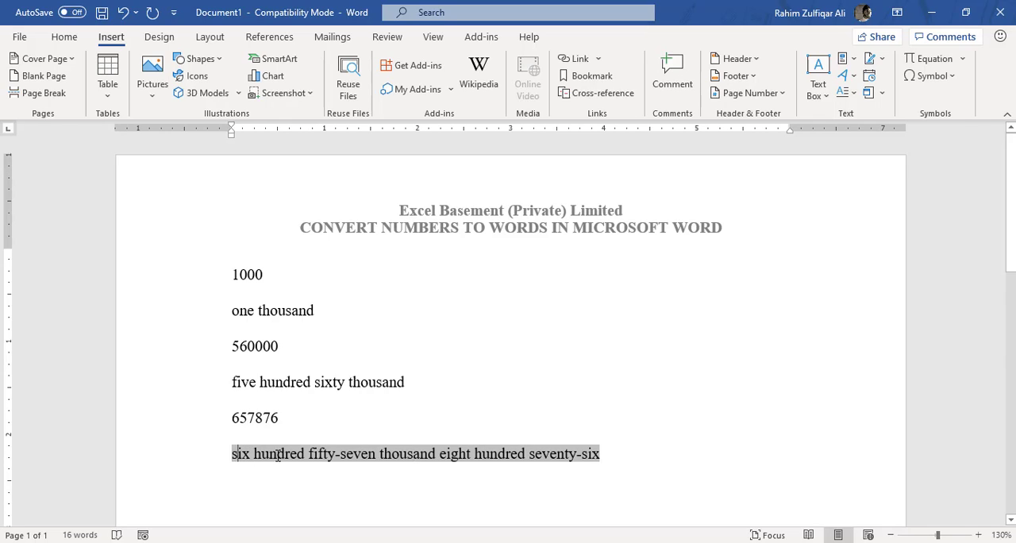
- Select the worded result below 657876 and toggle it to its field code
{"action": "left_click_drag", "start_coordinate": [234, 453], "coordinate": [583, 454]}
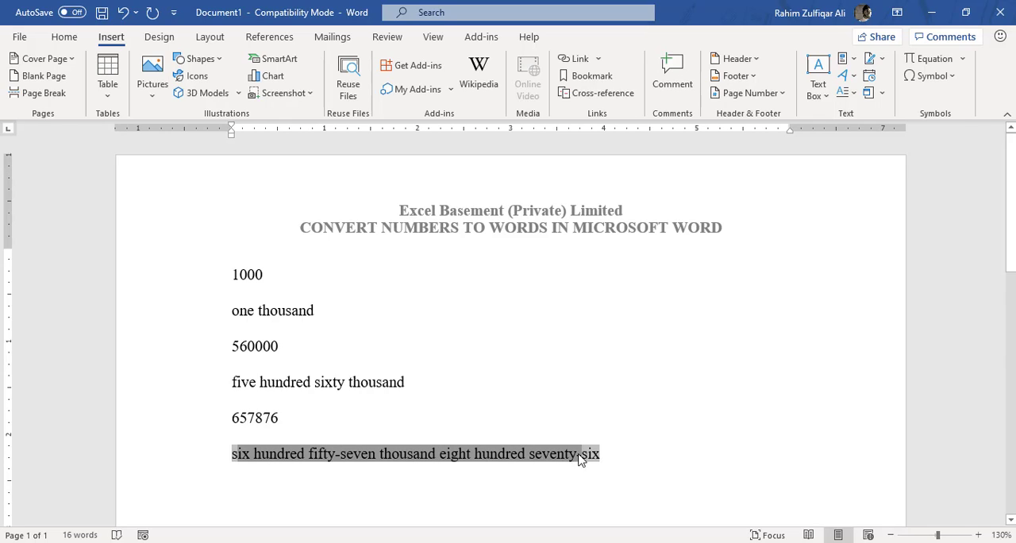
{"action": "left_click", "coordinate": [520, 454]}
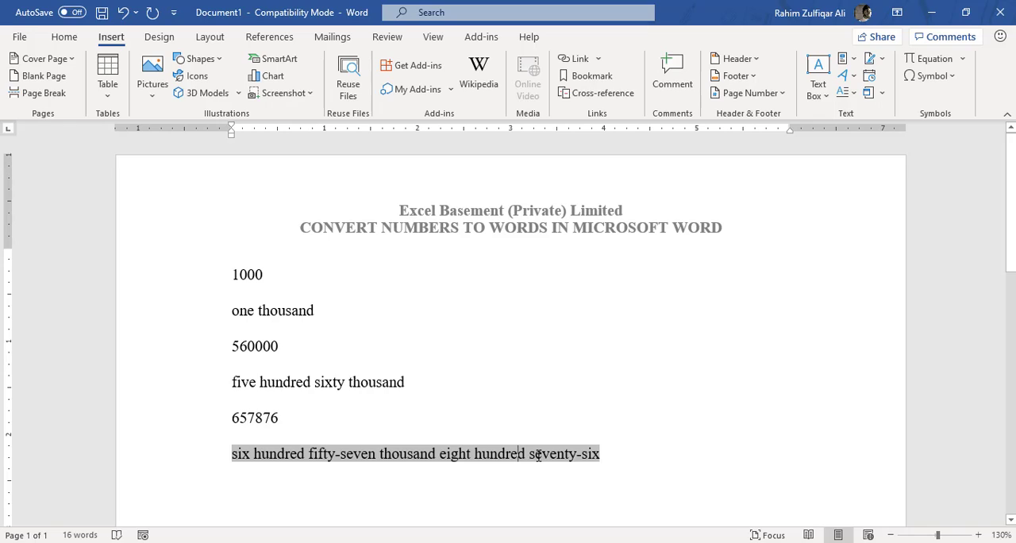
{"action": "left_click_drag", "start_coordinate": [600, 456], "coordinate": [235, 454]}
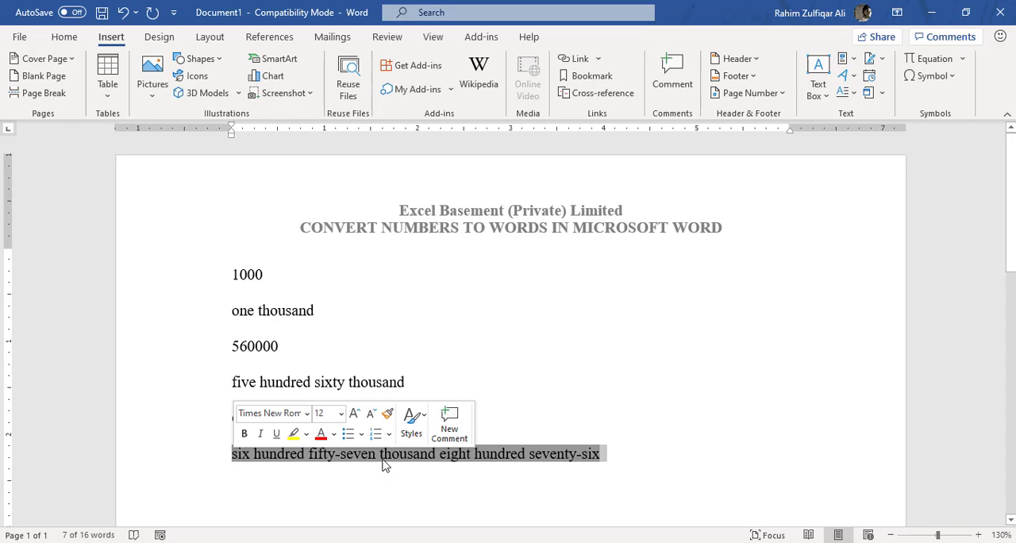
{"action": "right_click", "coordinate": [329, 456]}
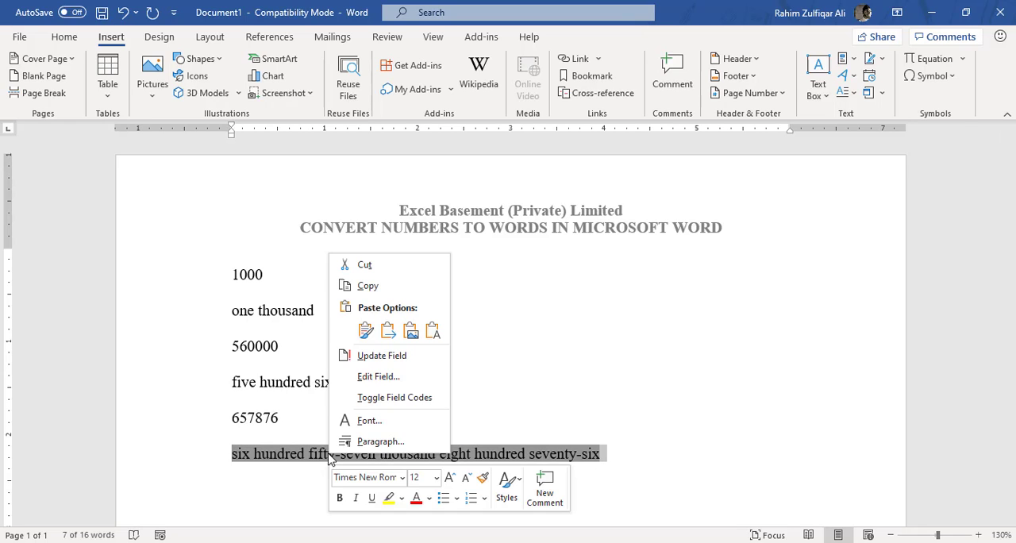
{"action": "left_click", "coordinate": [399, 398]}
- Replace the number inside the last field code with 500000, keeping the \*cardtext switch
{"action": "left_click", "coordinate": [301, 454]}
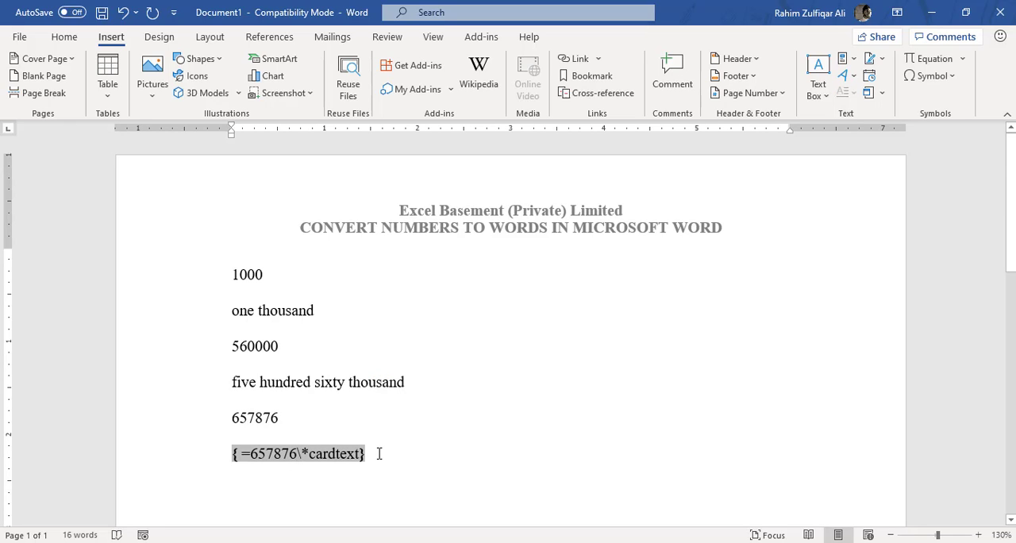
{"action": "key", "text": "BackSpace"}
{"action": "key", "text": "BackSpace"}
{"action": "key", "text": "BackSpace"}
{"action": "key", "text": "BackSpace"}
{"action": "key", "text": "BackSpace"}
{"action": "key", "text": "BackSpace"}
{"action": "type", "text": "5"}
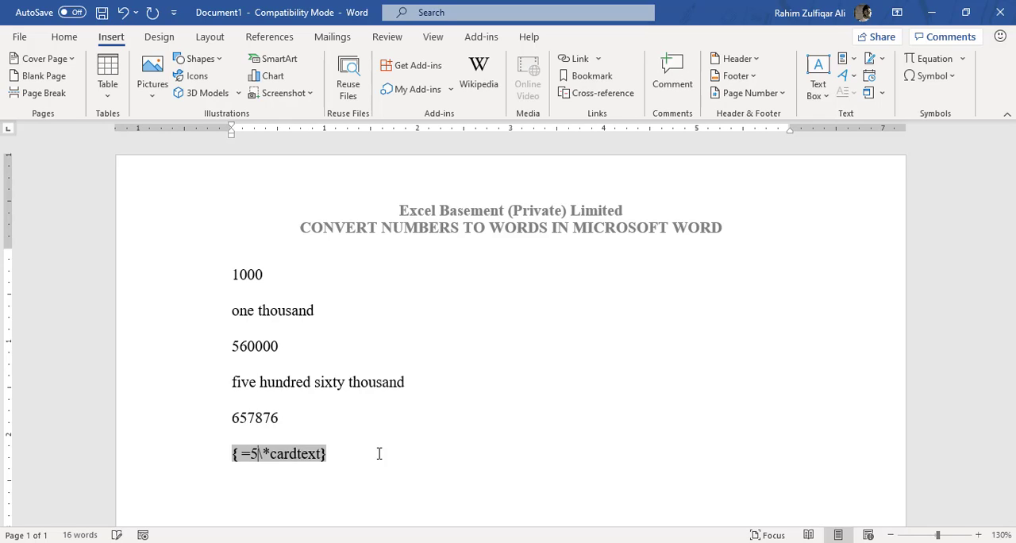
{"action": "type", "text": "00000"}
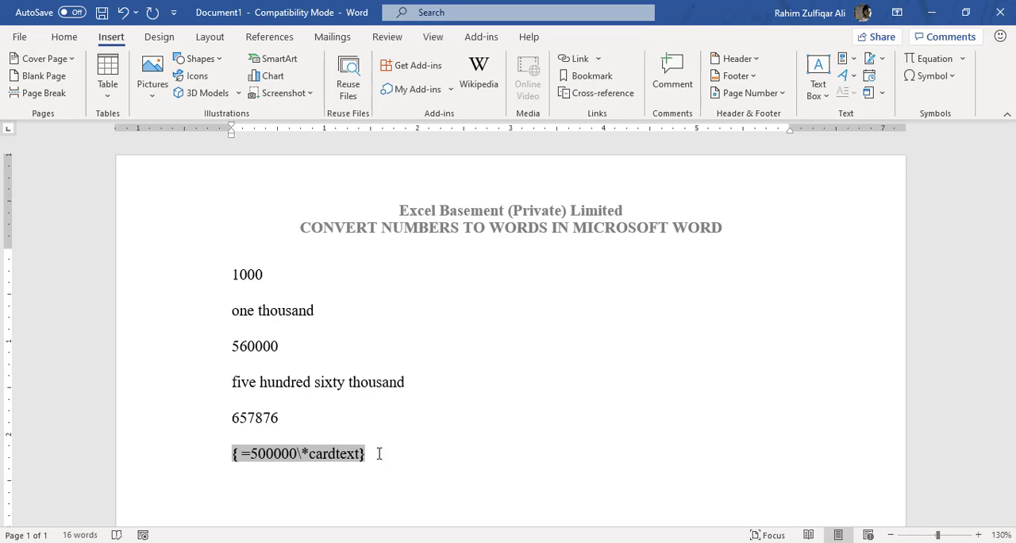
- Update the edited =500000\*cardtext field to convert the new number to words
{"action": "left_click_drag", "start_coordinate": [367, 454], "coordinate": [251, 454]}
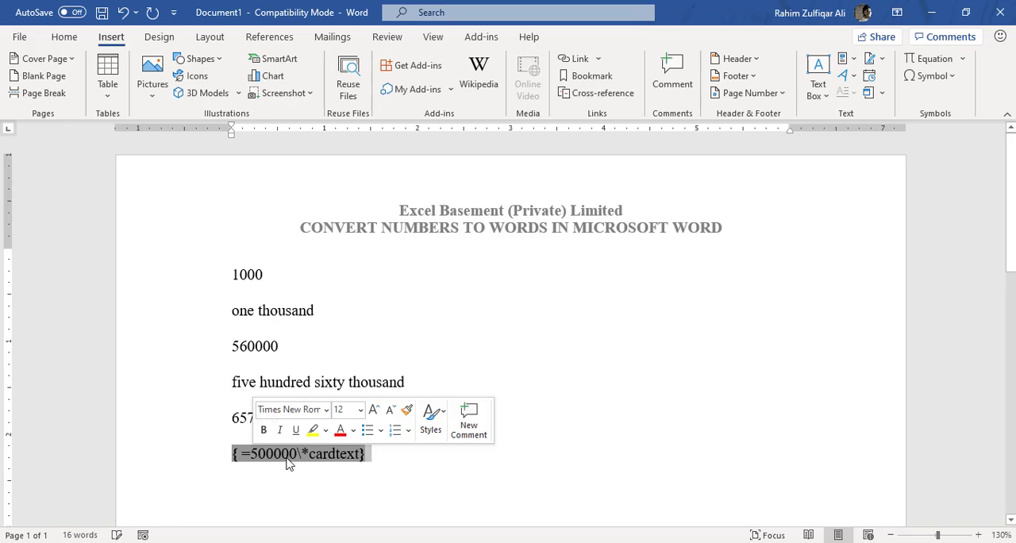
{"action": "right_click", "coordinate": [286, 460]}
{"action": "left_click", "coordinate": [338, 362]}
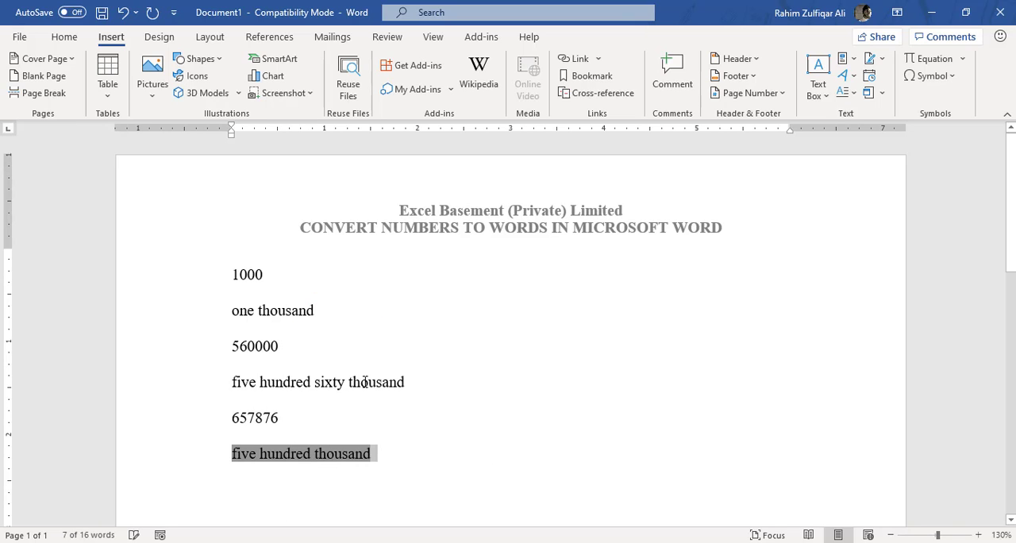
- Show the field code of the worded result below 657876 and append the \*upper switch after \*cardtext
{"action": "right_click", "coordinate": [341, 460]}
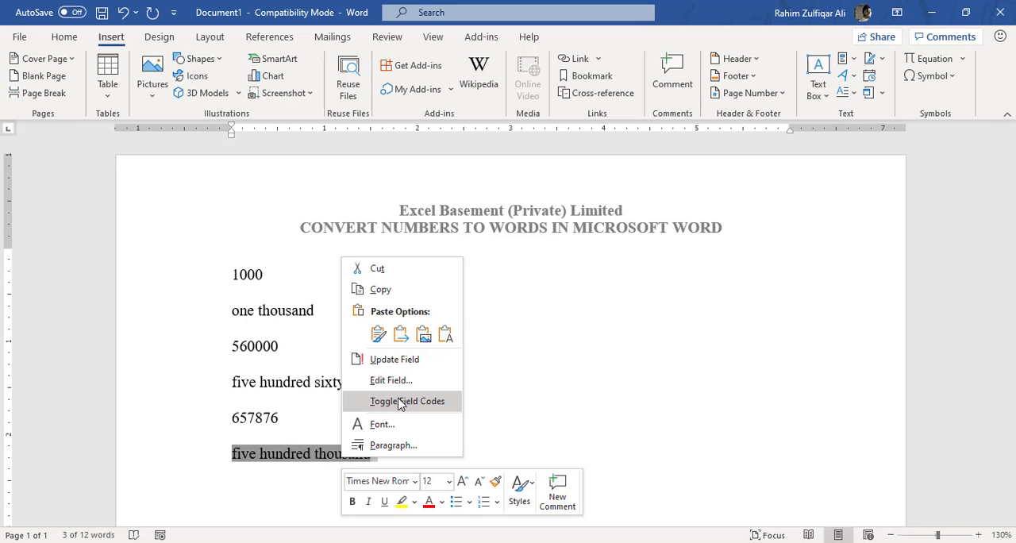
{"action": "left_click", "coordinate": [400, 402]}
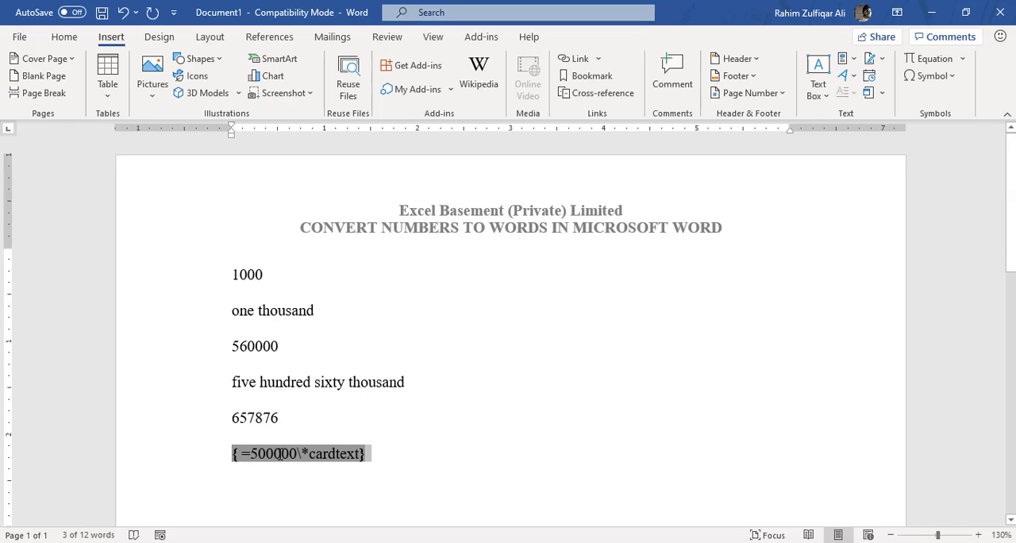
{"action": "left_click", "coordinate": [359, 455]}
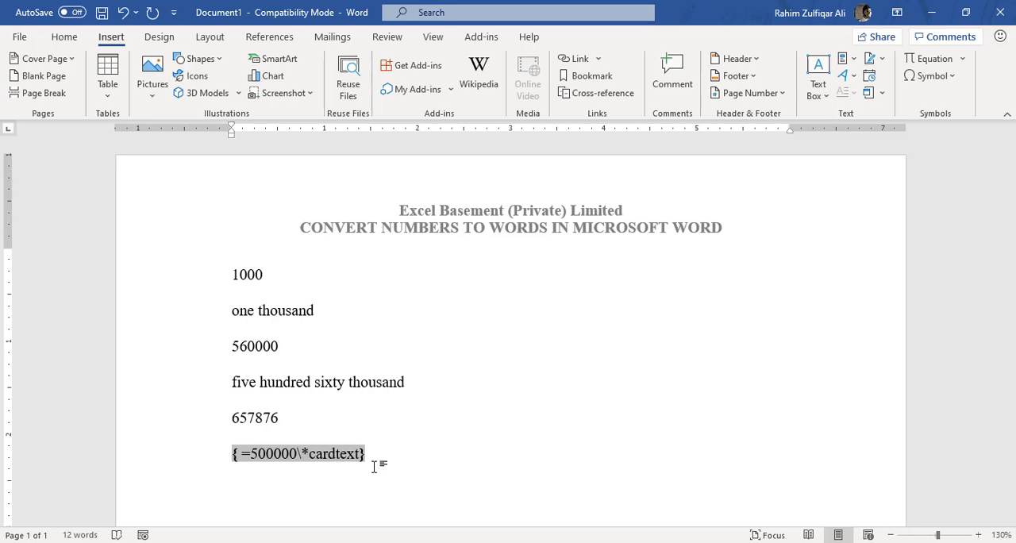
{"action": "type", "text": "\\*upper"}
- Update the =500000\*cardtext\*upper field to display the worded number in uppercase
{"action": "left_click_drag", "start_coordinate": [421, 461], "coordinate": [248, 457]}
{"action": "right_click", "coordinate": [248, 458]}
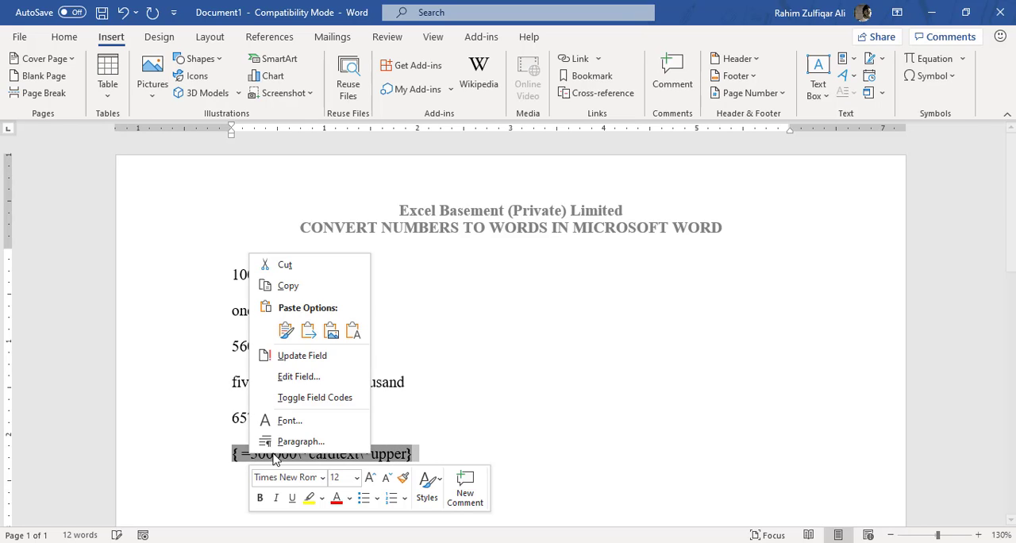
{"action": "left_click", "coordinate": [308, 350]}
- Show the last field's code again and replace upper with caps, making it =500000\*cardtext\*caps
{"action": "left_click", "coordinate": [336, 454]}
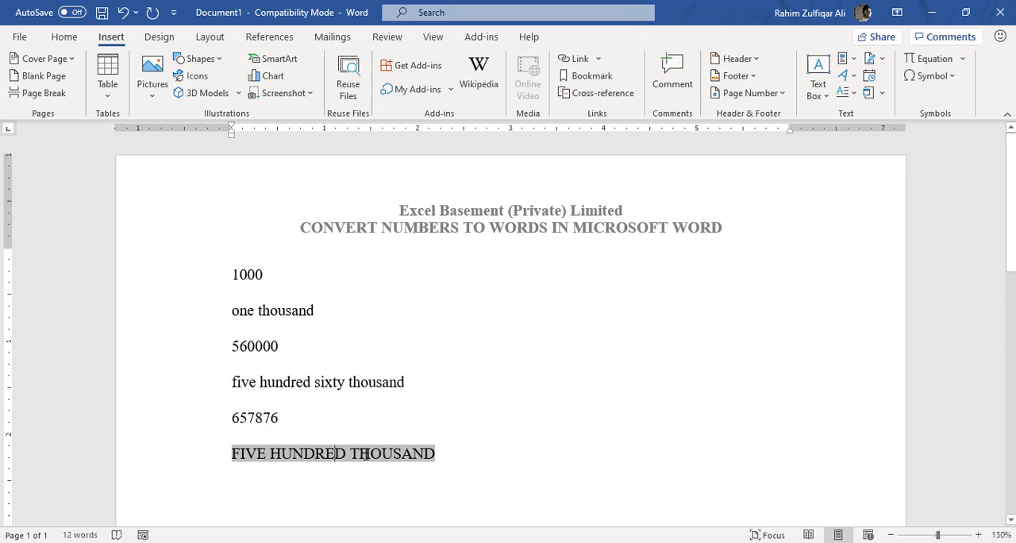
{"action": "right_click", "coordinate": [365, 454]}
{"action": "left_click", "coordinate": [398, 402]}
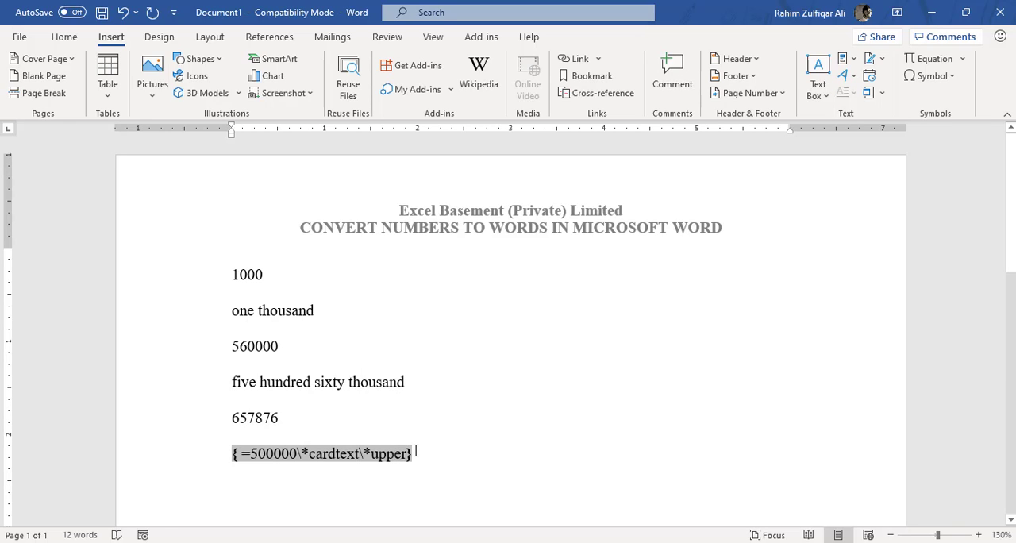
{"action": "key", "text": "shift+Left"}
{"action": "key", "text": "shift+Left"}
{"action": "key", "text": "shift+Left"}
{"action": "key", "text": "shift+Left"}
{"action": "key", "text": "shift+Left"}
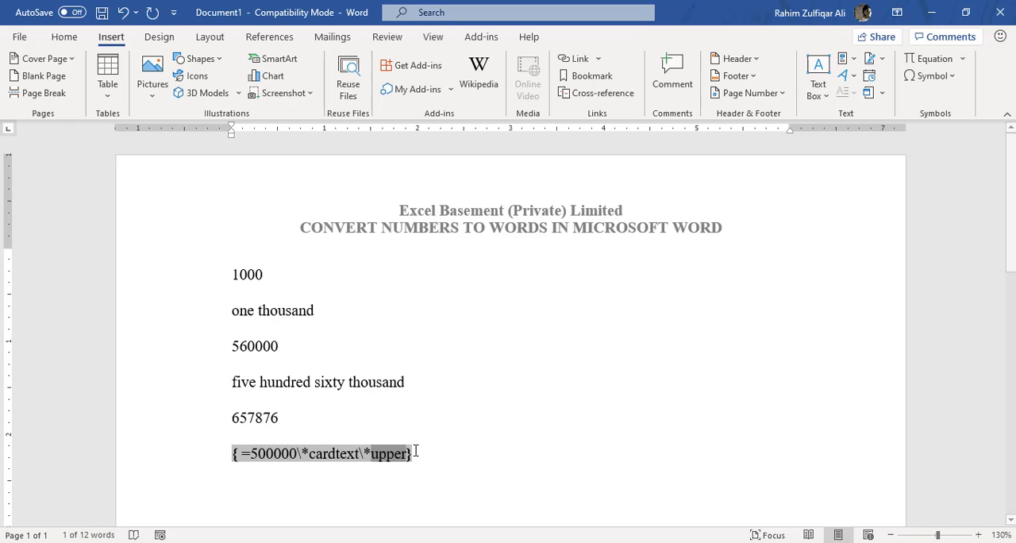
{"action": "type", "text": "caps"}
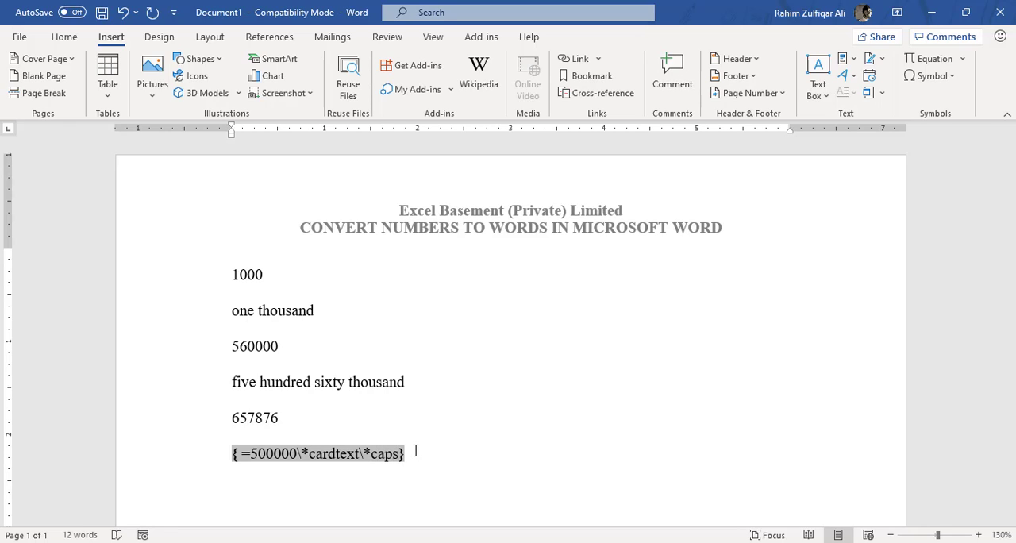
- Update the =500000\*cardtext\*caps field to capitalize each word of the result, then deselect it
{"action": "left_click", "coordinate": [416, 451]}
{"action": "triple_click", "coordinate": [415, 452]}
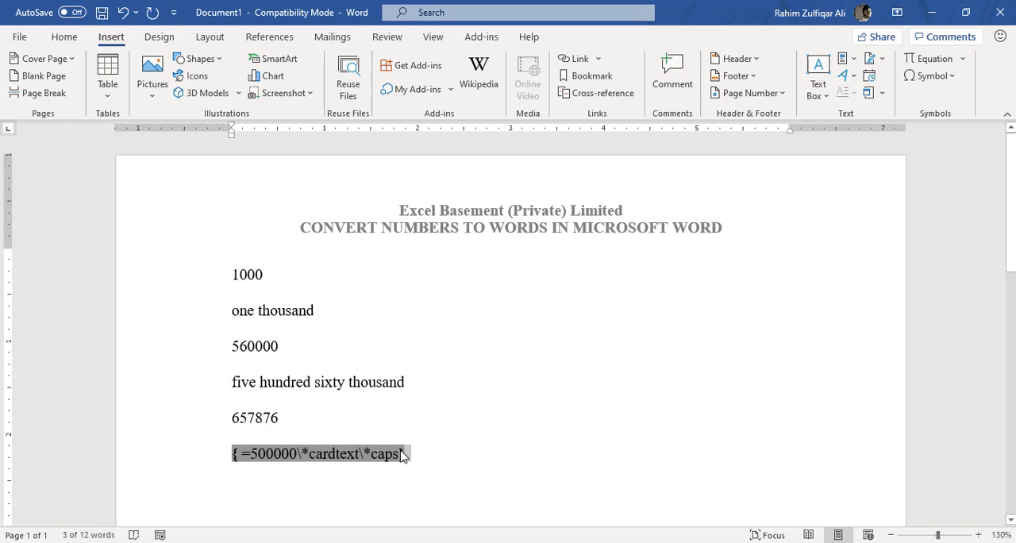
{"action": "right_click", "coordinate": [396, 451]}
{"action": "left_click", "coordinate": [478, 361]}
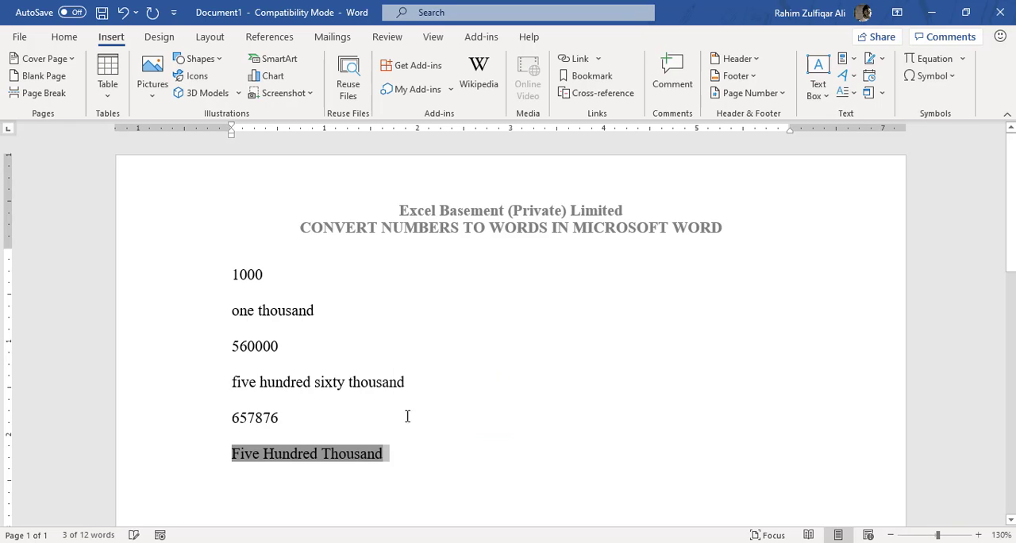
{"action": "left_click", "coordinate": [361, 453]}
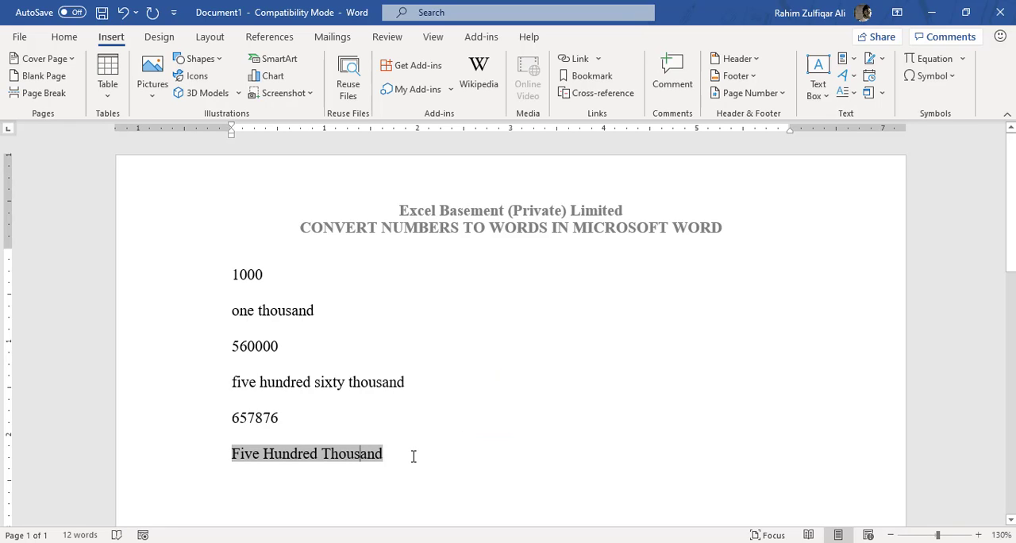
{"action": "left_click", "coordinate": [433, 455]}
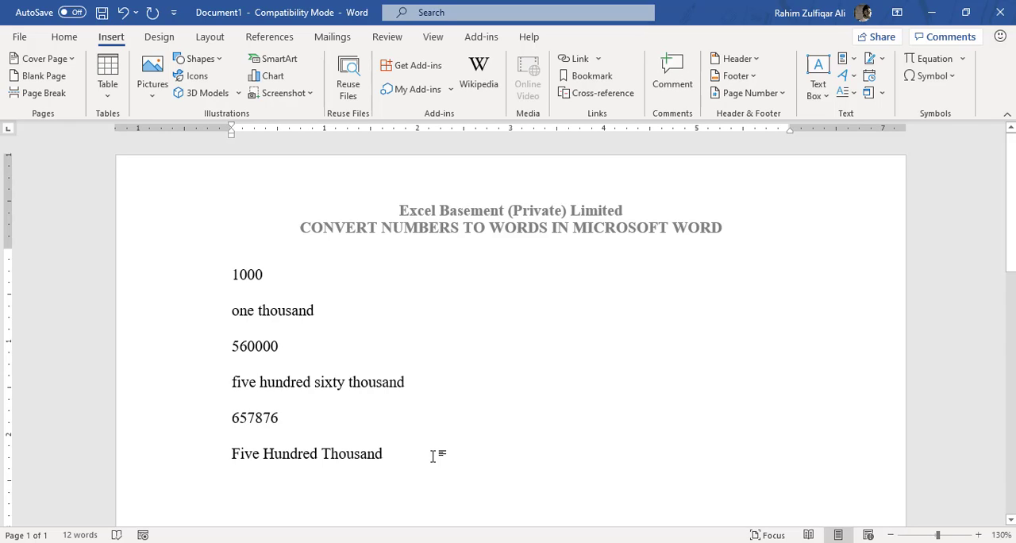